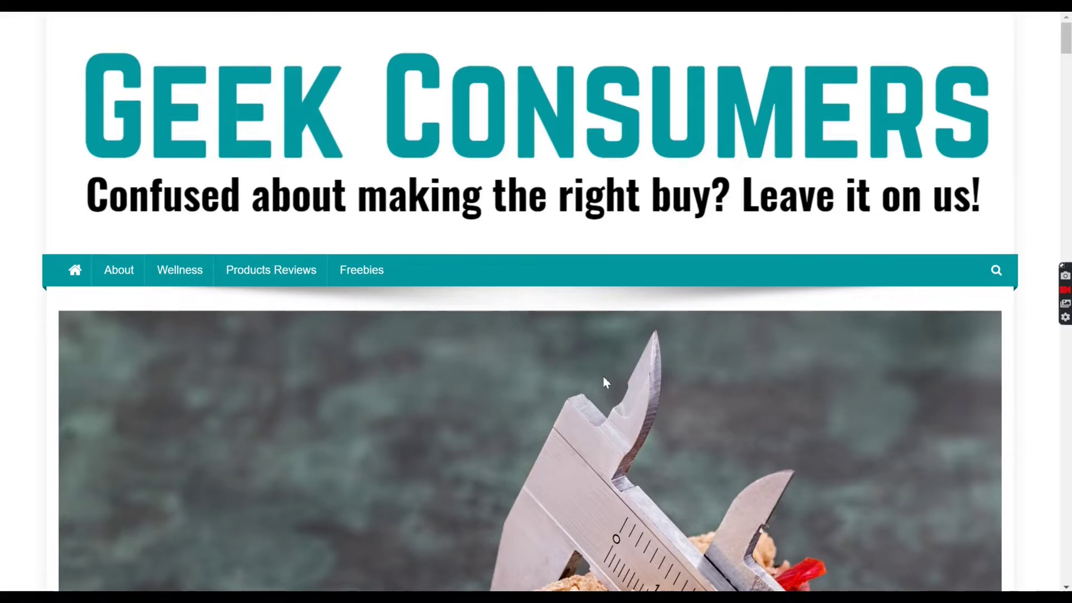
{"action": "scroll", "coordinate": [601, 375], "scroll_direction": "down", "scroll_amount": 1}
{"action": "scroll", "coordinate": [602, 375], "scroll_direction": "down", "scroll_amount": 3}
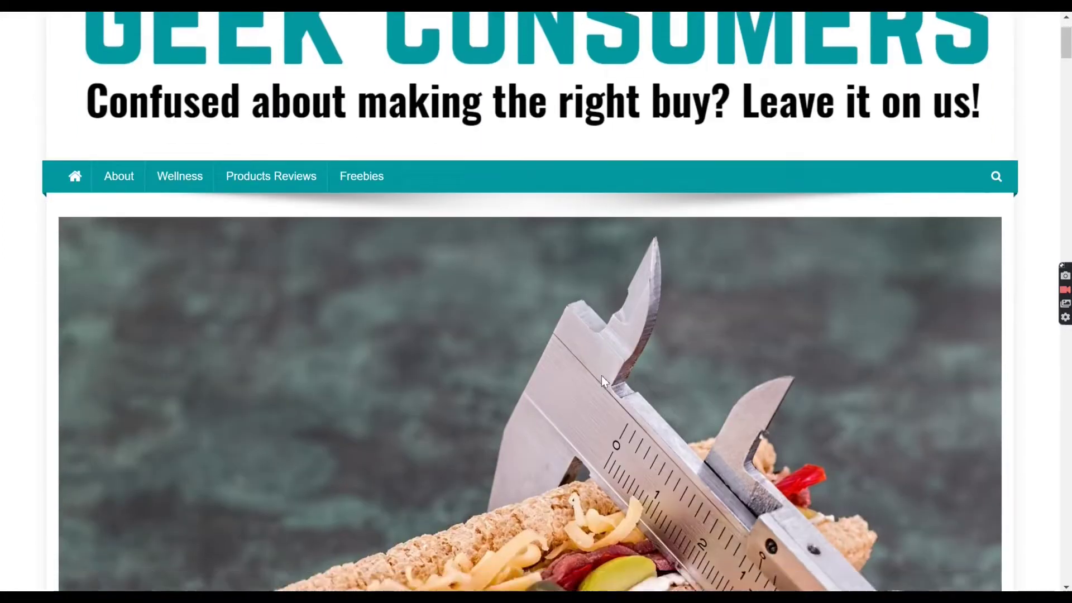
{"action": "scroll", "coordinate": [601, 375], "scroll_direction": "down", "scroll_amount": 3}
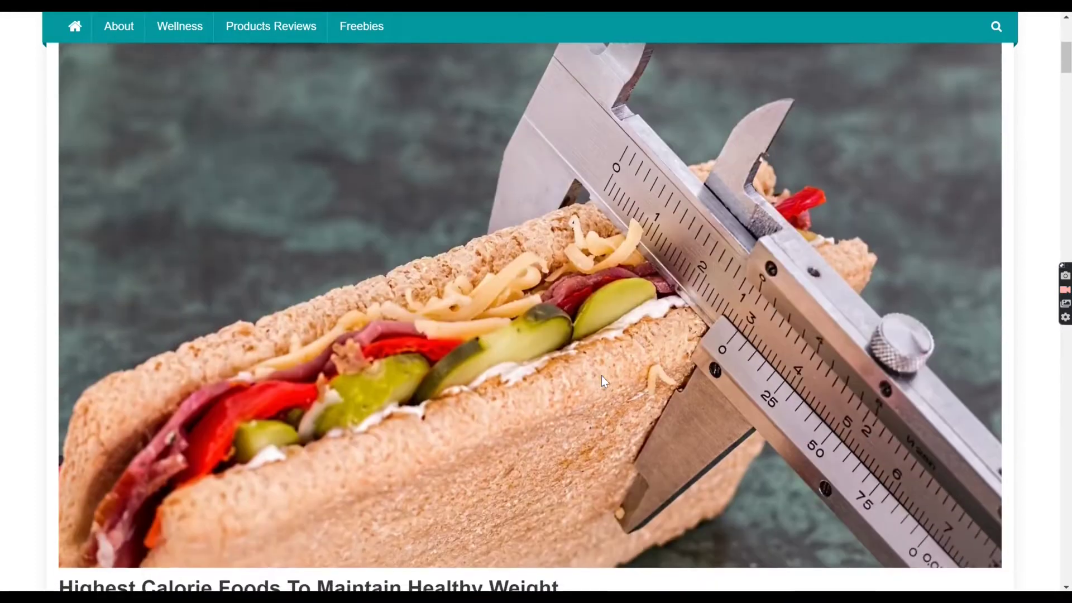
{"action": "scroll", "coordinate": [601, 375], "scroll_direction": "down", "scroll_amount": 2}
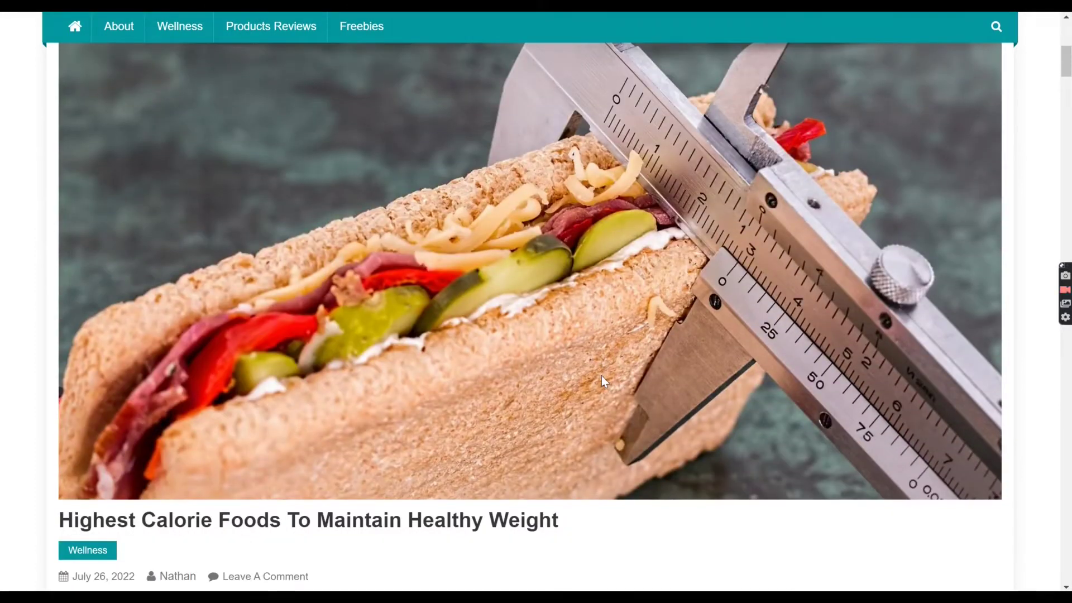
{"action": "scroll", "coordinate": [601, 375], "scroll_direction": "down", "scroll_amount": 1}
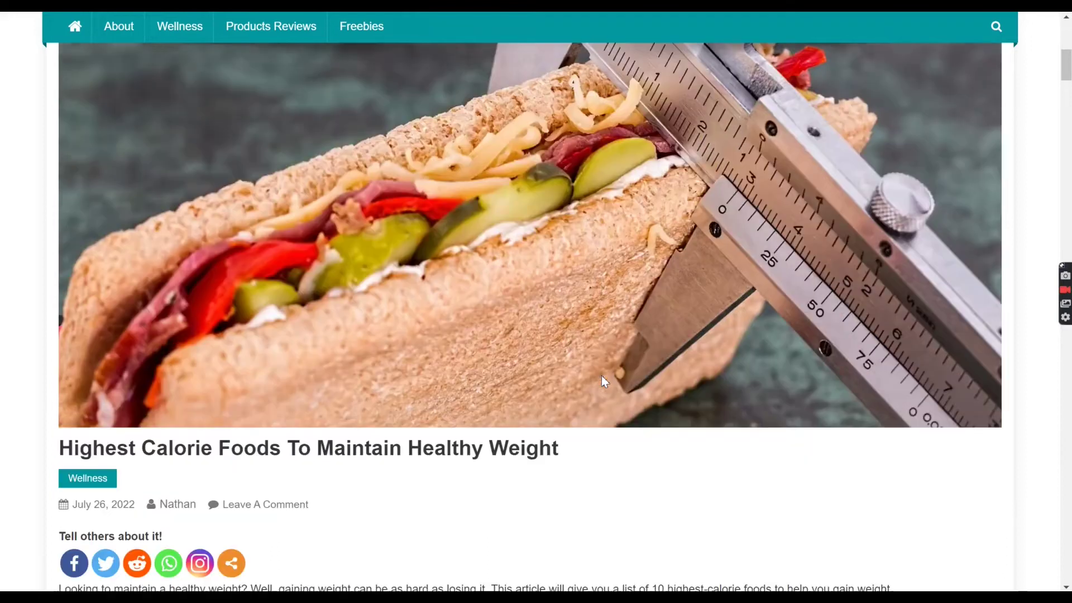
{"action": "scroll", "coordinate": [601, 375], "scroll_direction": "down", "scroll_amount": 2}
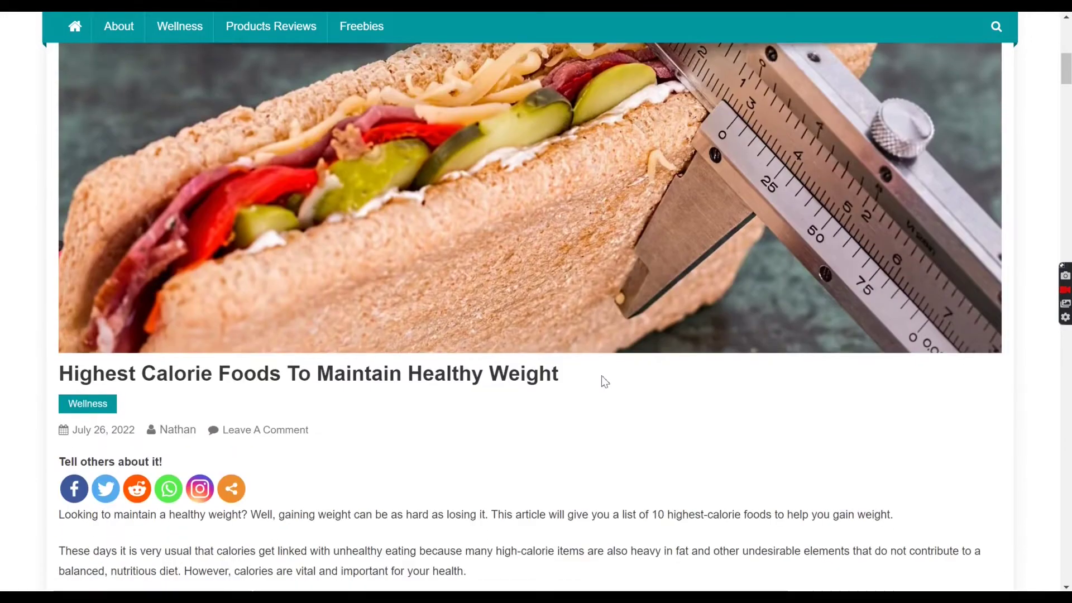
{"action": "scroll", "coordinate": [602, 375], "scroll_direction": "down", "scroll_amount": 2}
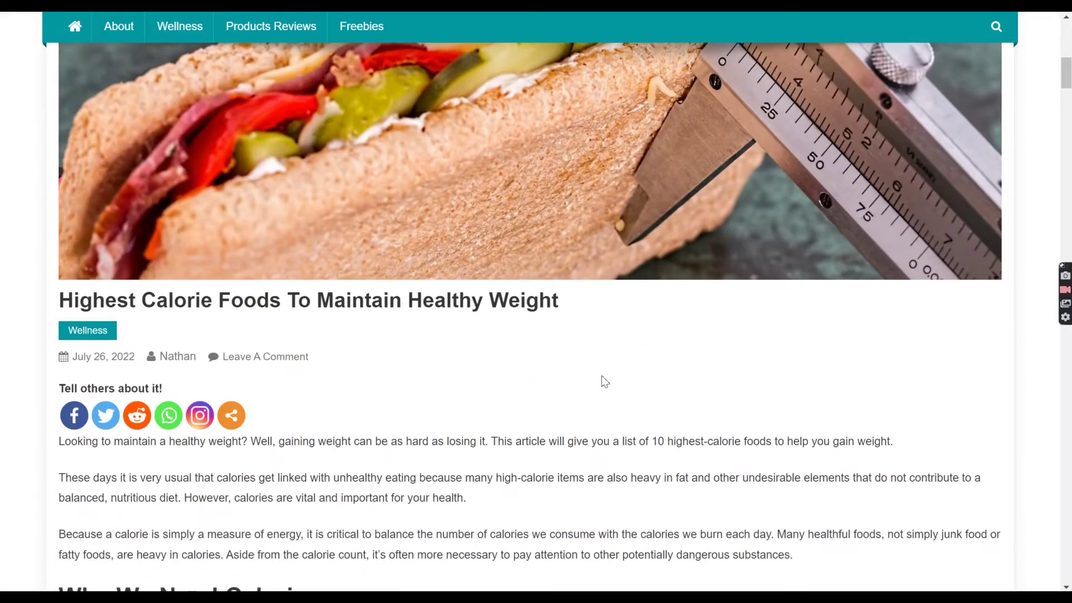
{"action": "scroll", "coordinate": [601, 375], "scroll_direction": "down", "scroll_amount": 2}
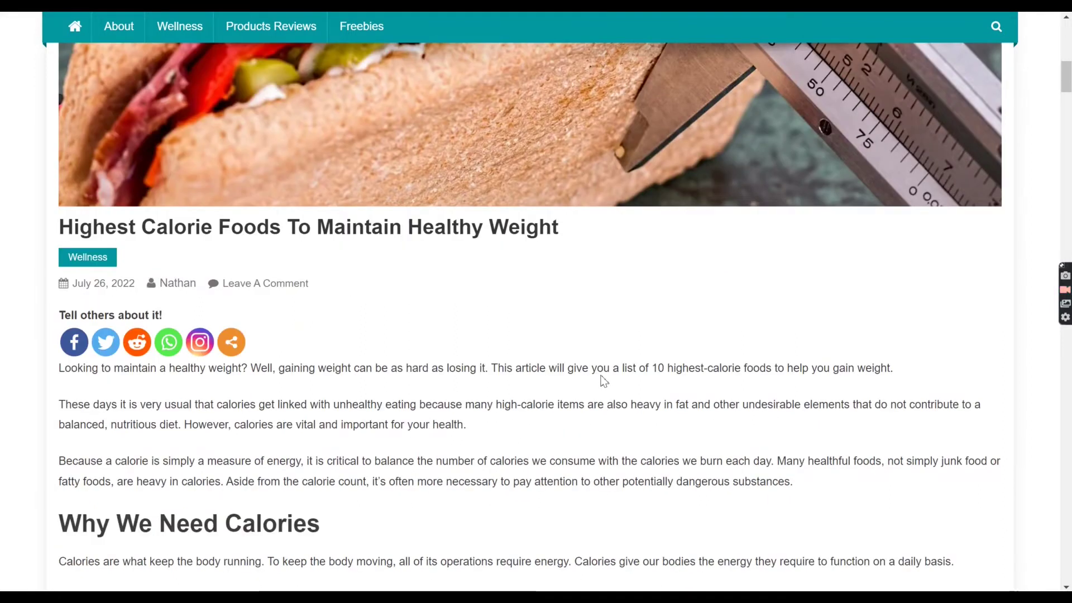
{"action": "scroll", "coordinate": [602, 376], "scroll_direction": "down", "scroll_amount": 2}
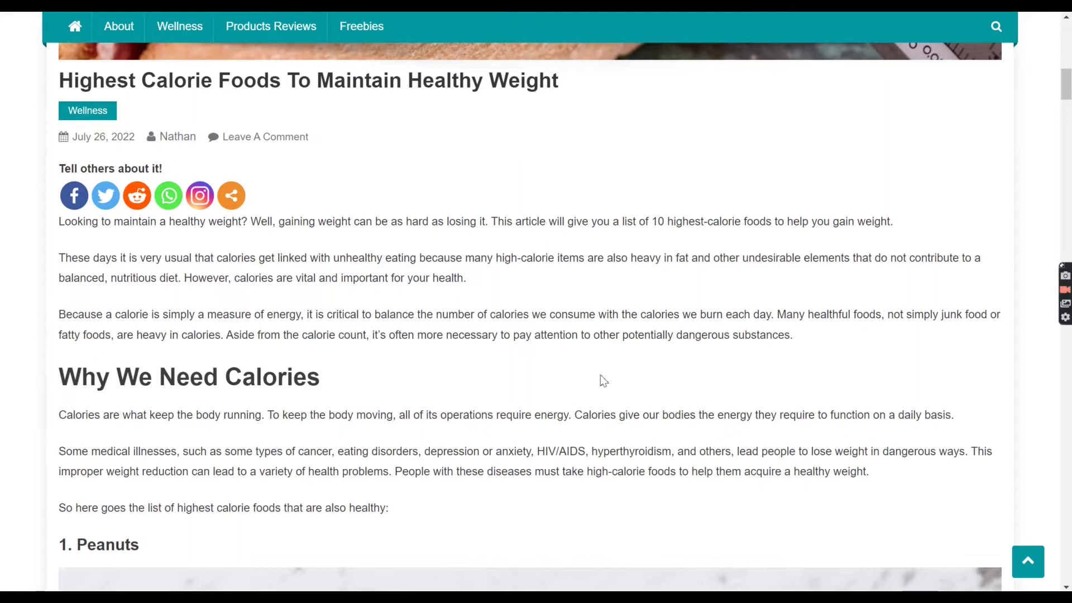
{"action": "scroll", "coordinate": [601, 374], "scroll_direction": "down", "scroll_amount": 3}
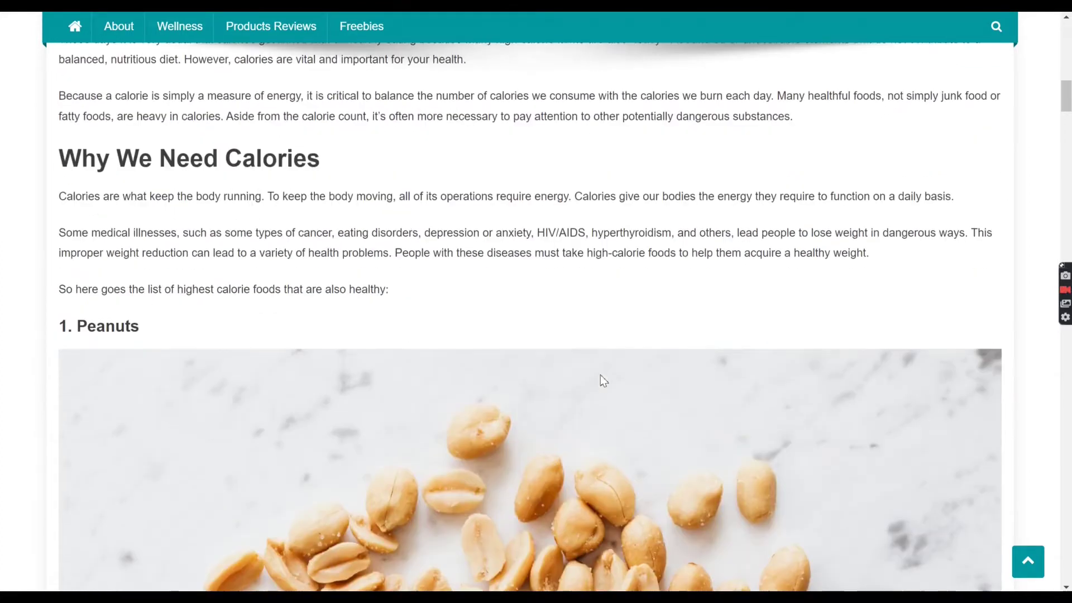
{"action": "scroll", "coordinate": [600, 375], "scroll_direction": "down", "scroll_amount": 2}
{"action": "scroll", "coordinate": [601, 374], "scroll_direction": "down", "scroll_amount": 2}
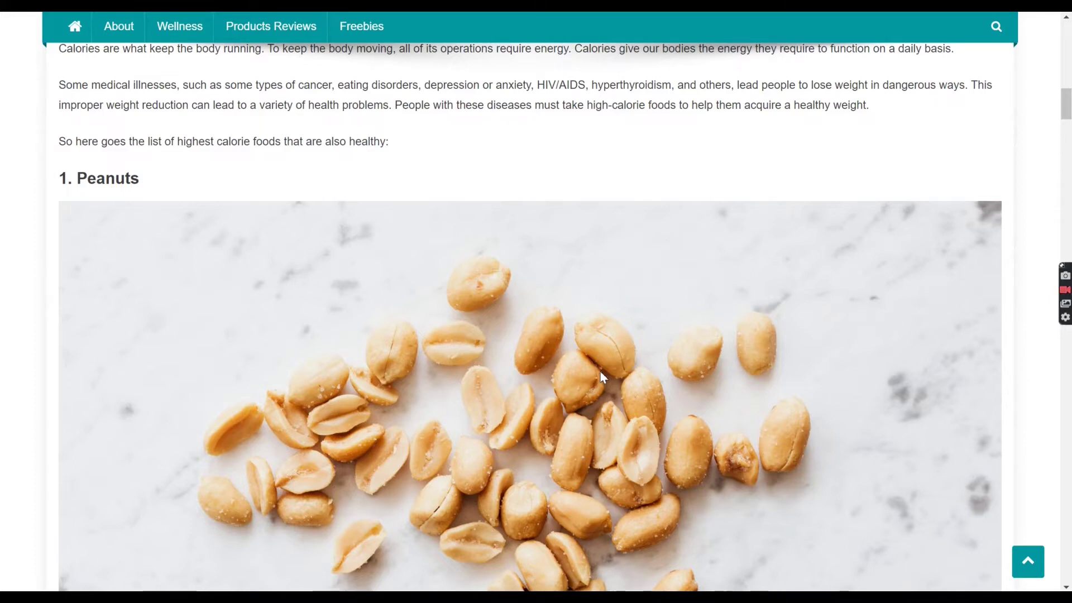
{"action": "scroll", "coordinate": [588, 369], "scroll_direction": "down", "scroll_amount": 2}
{"action": "scroll", "coordinate": [587, 369], "scroll_direction": "down", "scroll_amount": 1}
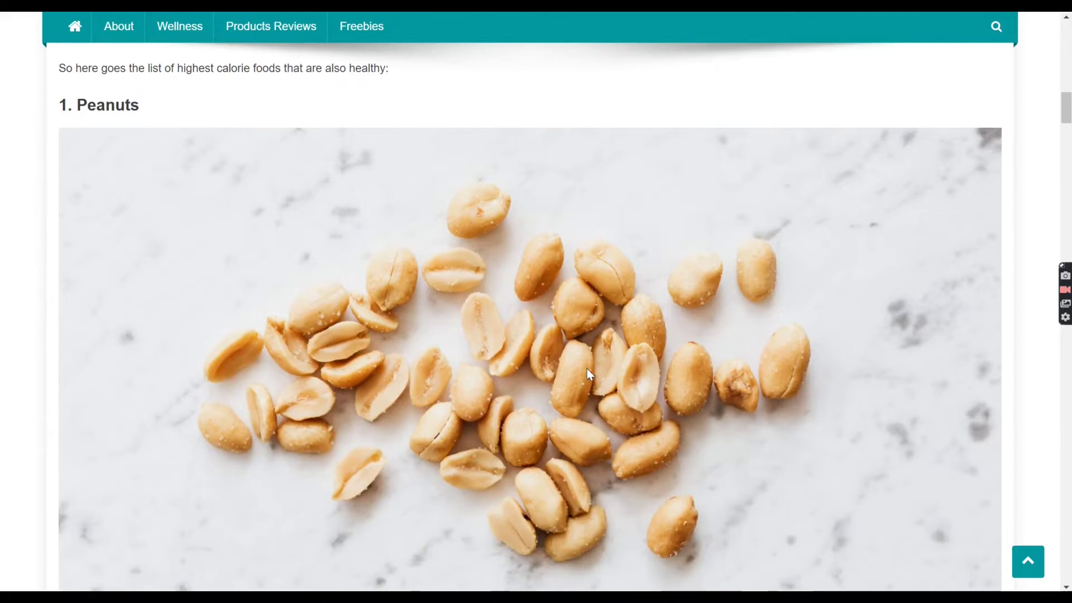
{"action": "scroll", "coordinate": [587, 369], "scroll_direction": "down", "scroll_amount": 3}
{"action": "scroll", "coordinate": [587, 369], "scroll_direction": "down", "scroll_amount": 2}
{"action": "scroll", "coordinate": [587, 368], "scroll_direction": "down", "scroll_amount": 3}
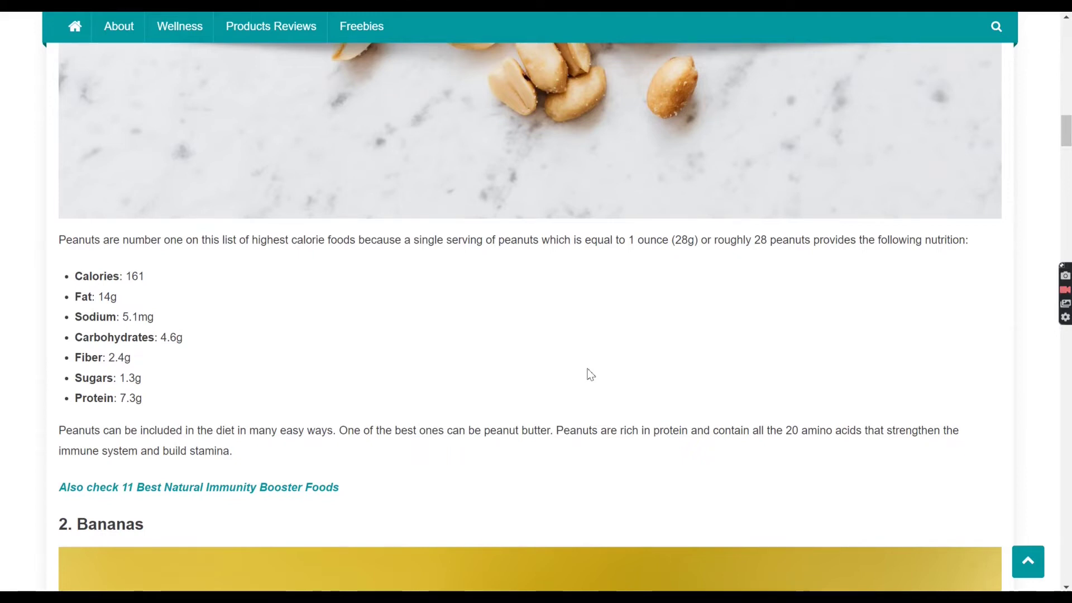
{"action": "scroll", "coordinate": [589, 375], "scroll_direction": "down", "scroll_amount": 3}
{"action": "scroll", "coordinate": [589, 374], "scroll_direction": "down", "scroll_amount": 2}
{"action": "scroll", "coordinate": [589, 375], "scroll_direction": "down", "scroll_amount": 1}
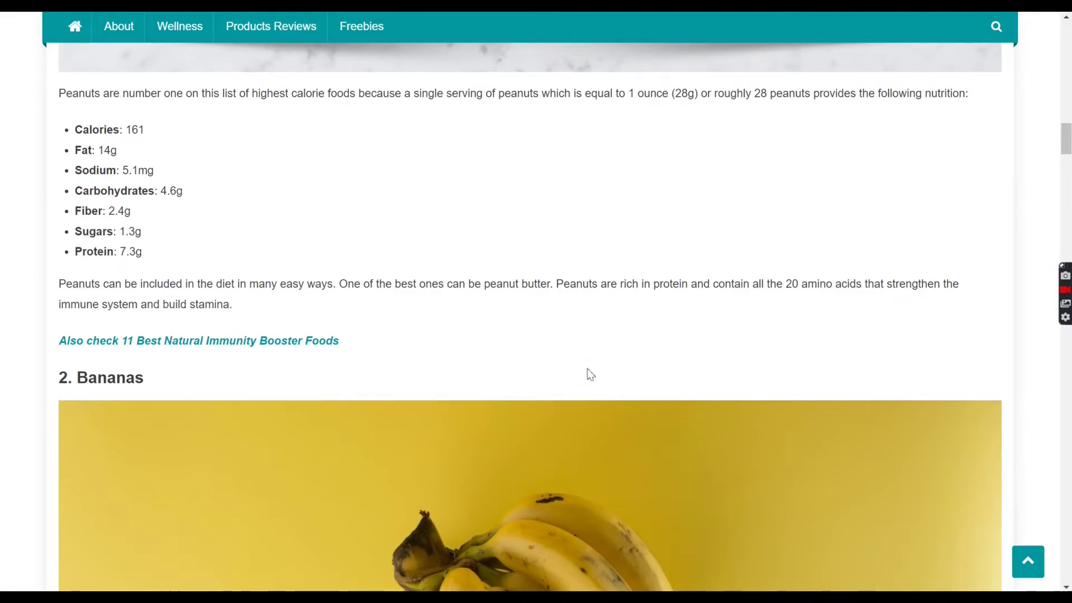
{"action": "scroll", "coordinate": [589, 374], "scroll_direction": "down", "scroll_amount": 3}
{"action": "scroll", "coordinate": [588, 374], "scroll_direction": "down", "scroll_amount": 3}
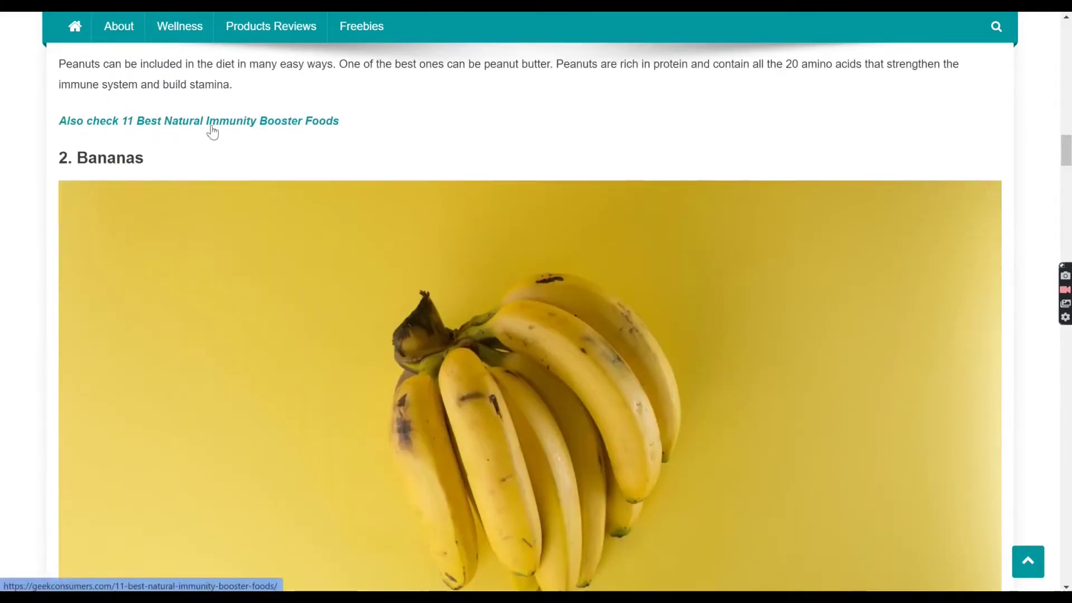
{"action": "scroll", "coordinate": [304, 150], "scroll_direction": "down", "scroll_amount": 1}
{"action": "scroll", "coordinate": [302, 144], "scroll_direction": "down", "scroll_amount": 4}
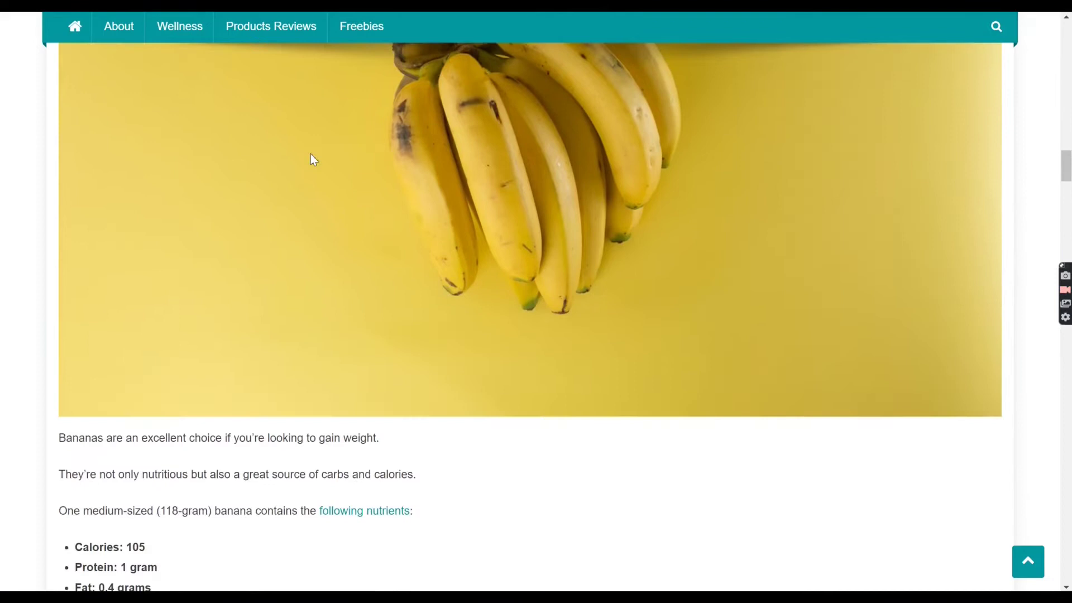
{"action": "scroll", "coordinate": [311, 153], "scroll_direction": "down", "scroll_amount": 3}
{"action": "scroll", "coordinate": [310, 156], "scroll_direction": "down", "scroll_amount": 2}
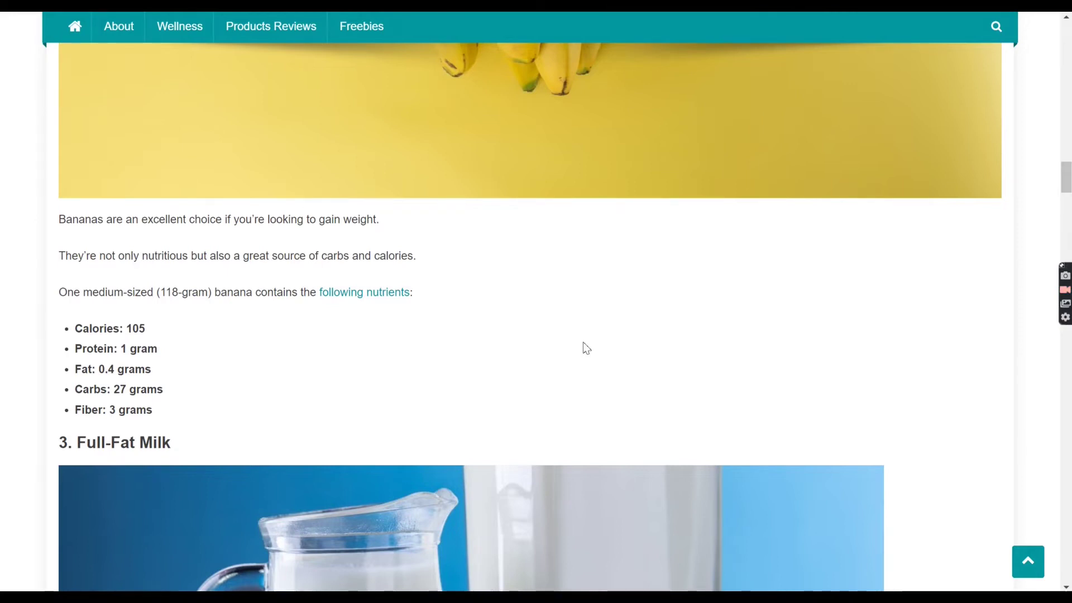
{"action": "scroll", "coordinate": [583, 342], "scroll_direction": "down", "scroll_amount": 2}
{"action": "scroll", "coordinate": [582, 342], "scroll_direction": "down", "scroll_amount": 3}
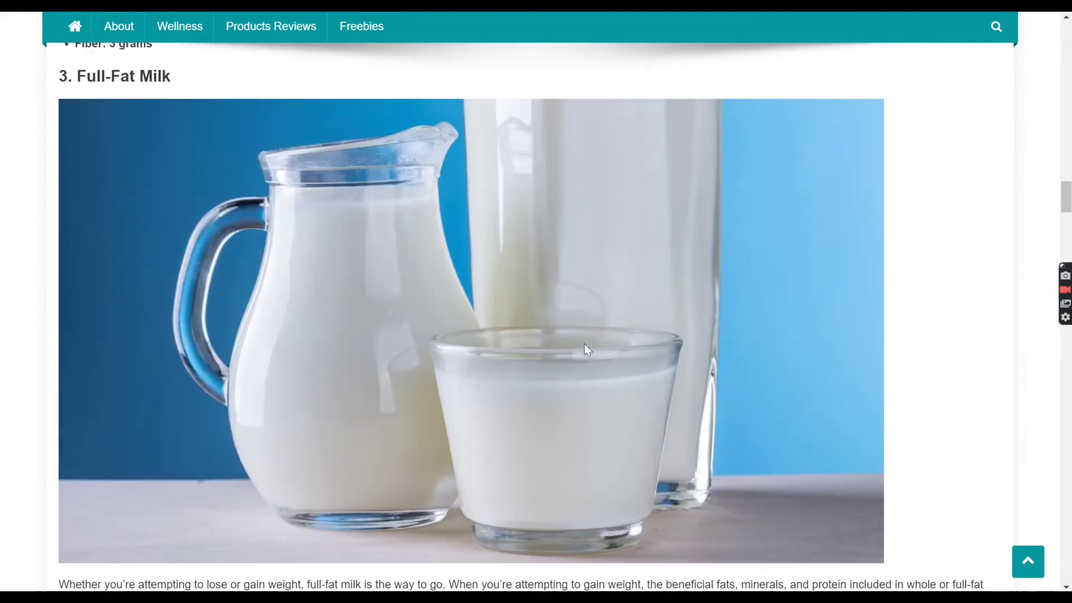
{"action": "scroll", "coordinate": [583, 344], "scroll_direction": "down", "scroll_amount": 3}
{"action": "scroll", "coordinate": [584, 344], "scroll_direction": "down", "scroll_amount": 2}
{"action": "scroll", "coordinate": [583, 343], "scroll_direction": "down", "scroll_amount": 1}
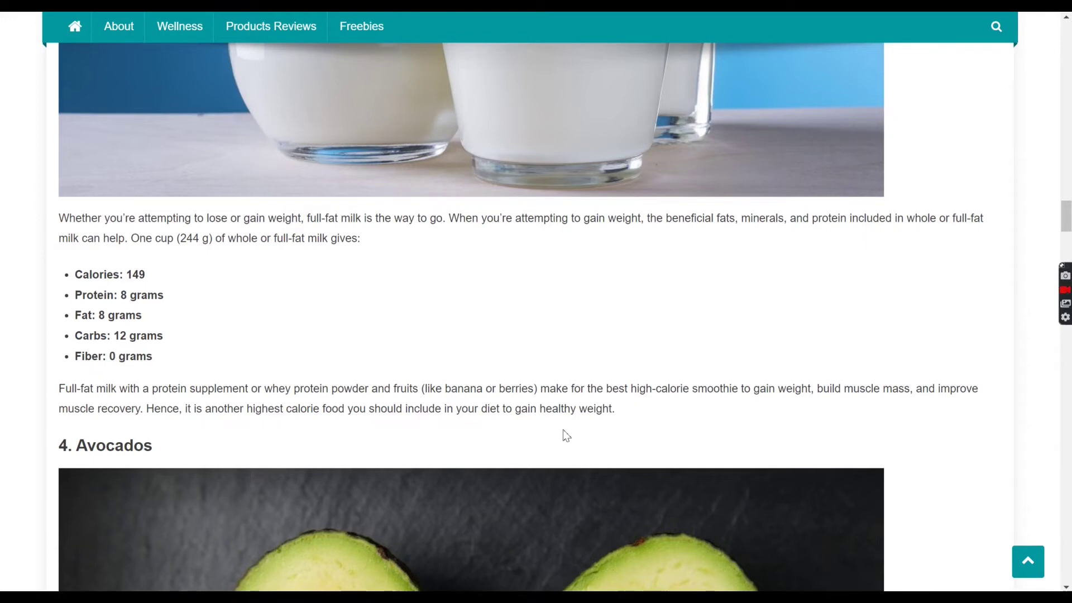
{"action": "scroll", "coordinate": [563, 430], "scroll_direction": "down", "scroll_amount": 3}
{"action": "scroll", "coordinate": [563, 430], "scroll_direction": "down", "scroll_amount": 3}
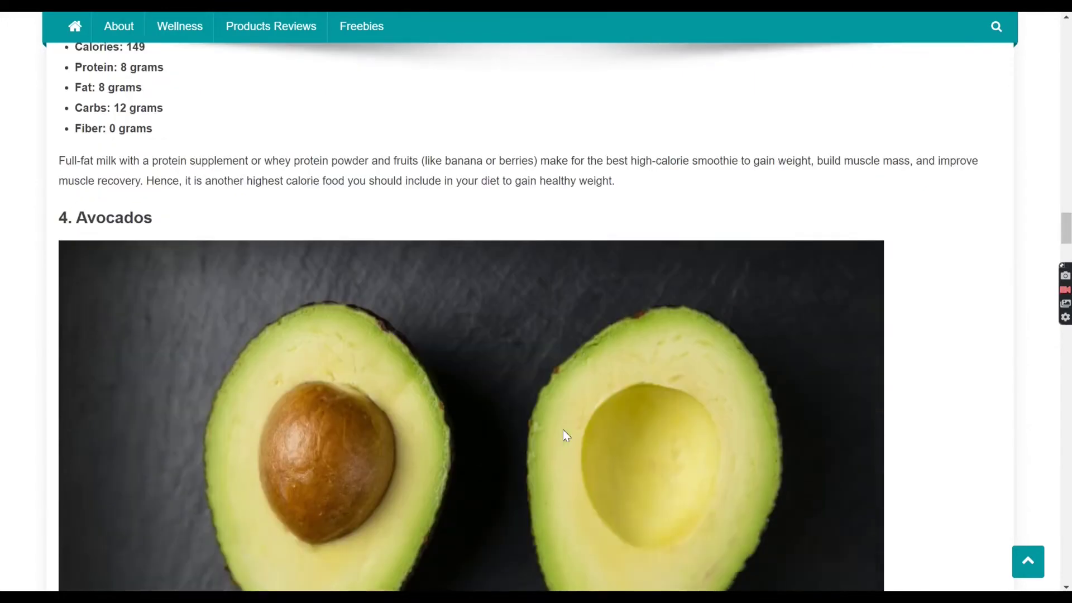
{"action": "scroll", "coordinate": [563, 430], "scroll_direction": "down", "scroll_amount": 3}
{"action": "scroll", "coordinate": [562, 430], "scroll_direction": "down", "scroll_amount": 3}
{"action": "scroll", "coordinate": [563, 430], "scroll_direction": "down", "scroll_amount": 3}
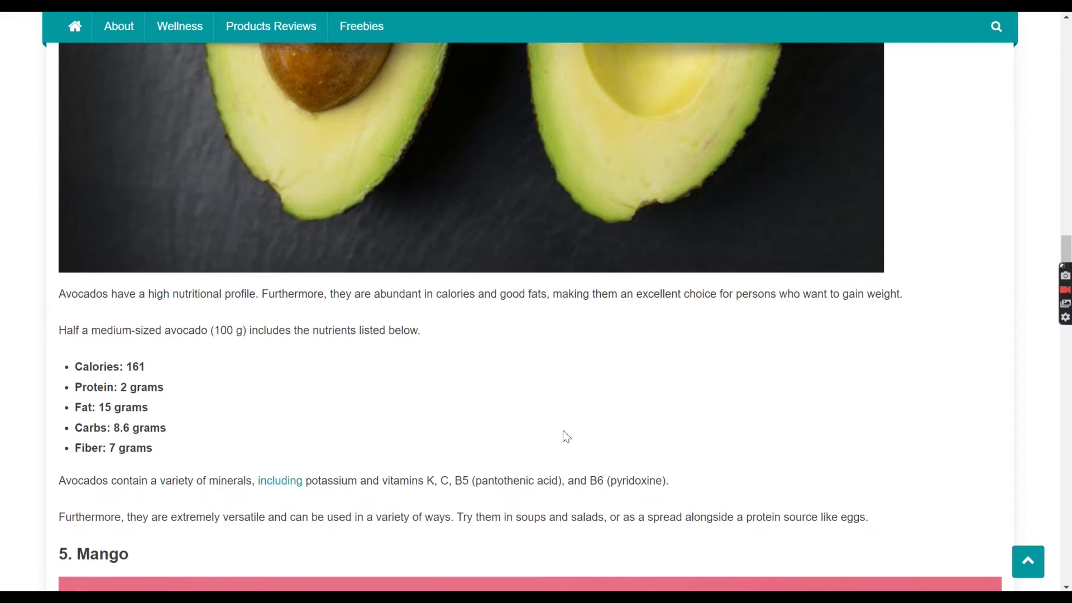
{"action": "scroll", "coordinate": [563, 430], "scroll_direction": "down", "scroll_amount": 1}
{"action": "scroll", "coordinate": [562, 429], "scroll_direction": "down", "scroll_amount": 1}
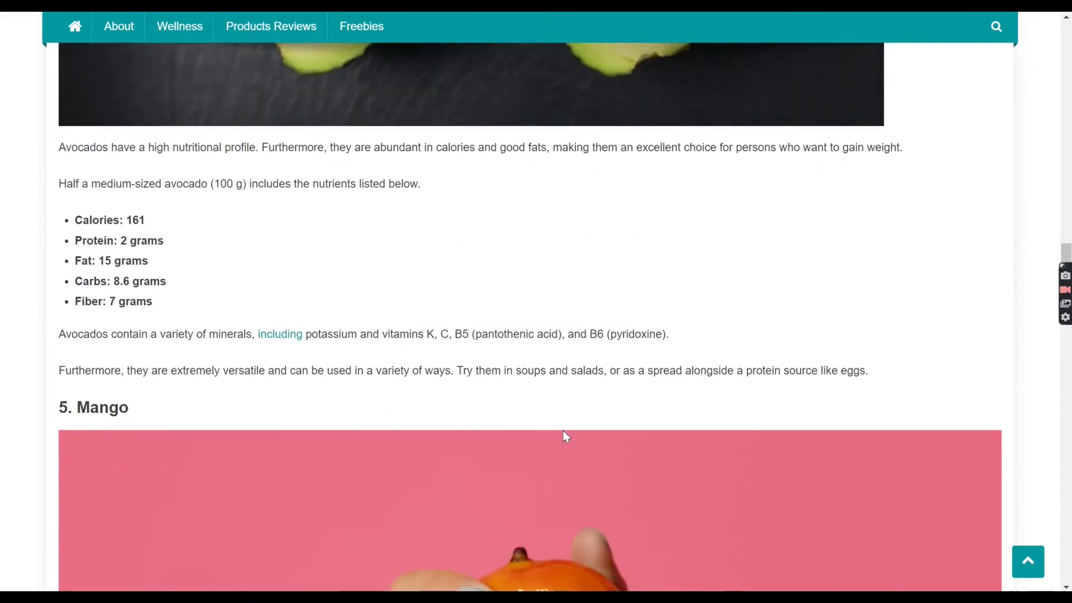
{"action": "scroll", "coordinate": [560, 430], "scroll_direction": "down", "scroll_amount": 1}
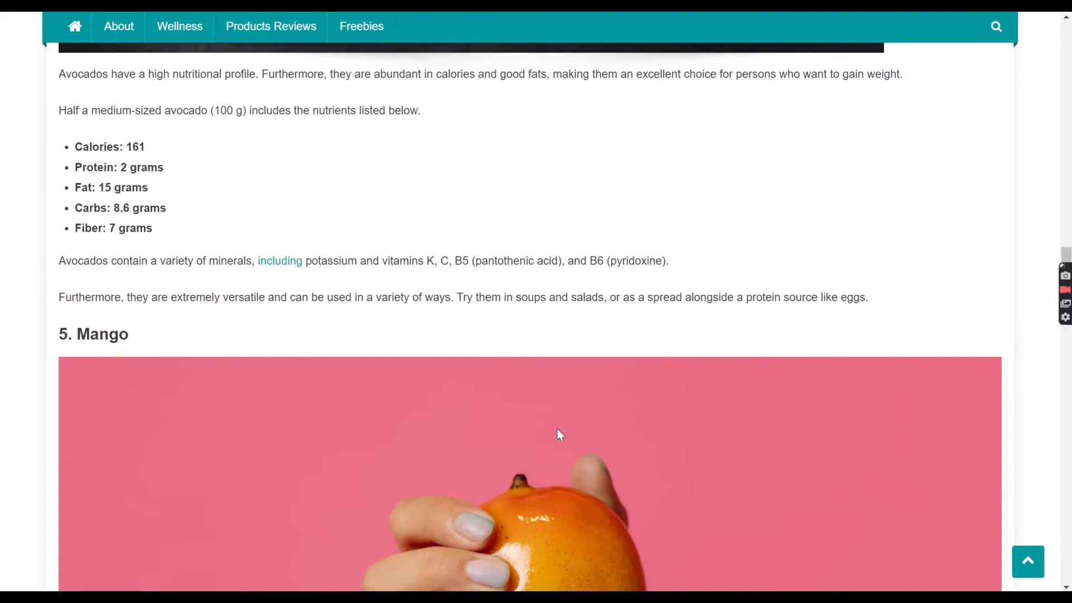
{"action": "scroll", "coordinate": [557, 429], "scroll_direction": "down", "scroll_amount": 1}
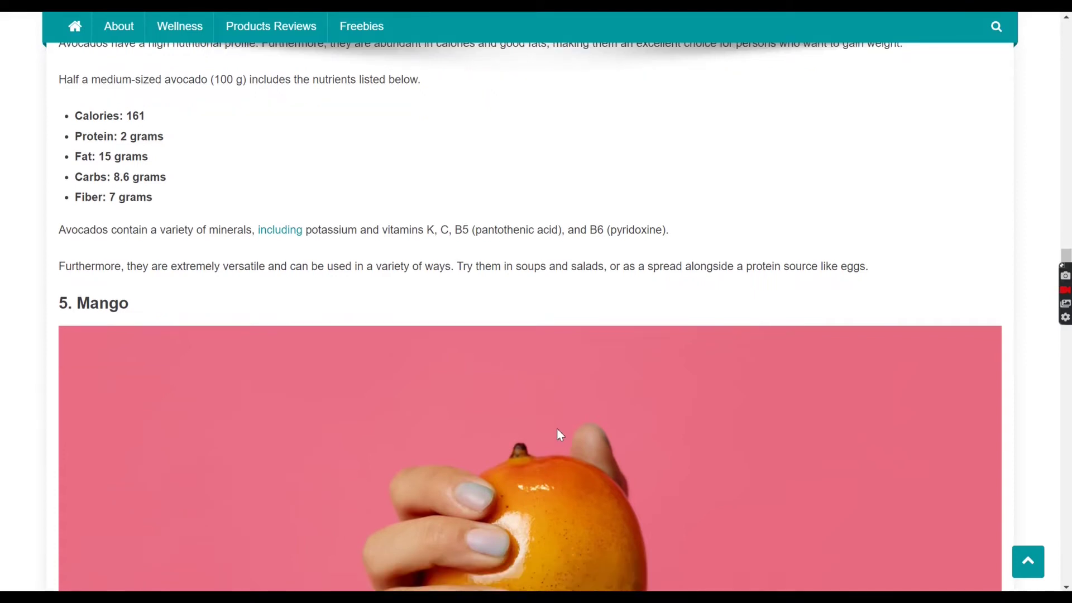
{"action": "scroll", "coordinate": [558, 428], "scroll_direction": "down", "scroll_amount": 2}
{"action": "scroll", "coordinate": [558, 428], "scroll_direction": "down", "scroll_amount": 3}
{"action": "scroll", "coordinate": [557, 428], "scroll_direction": "down", "scroll_amount": 1}
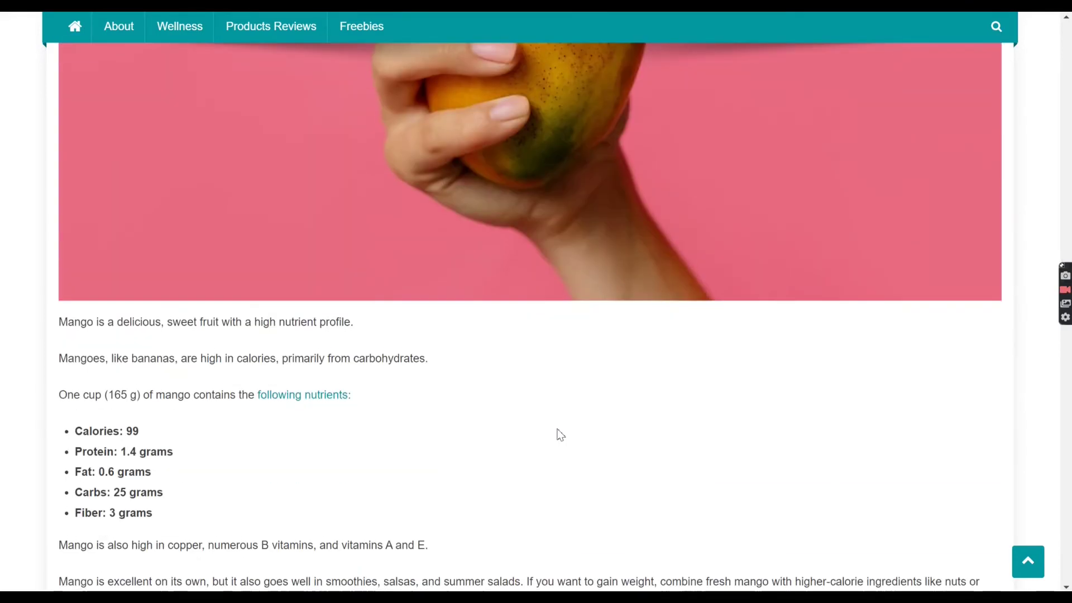
{"action": "scroll", "coordinate": [557, 427], "scroll_direction": "down", "scroll_amount": 2}
{"action": "scroll", "coordinate": [557, 428], "scroll_direction": "down", "scroll_amount": 1}
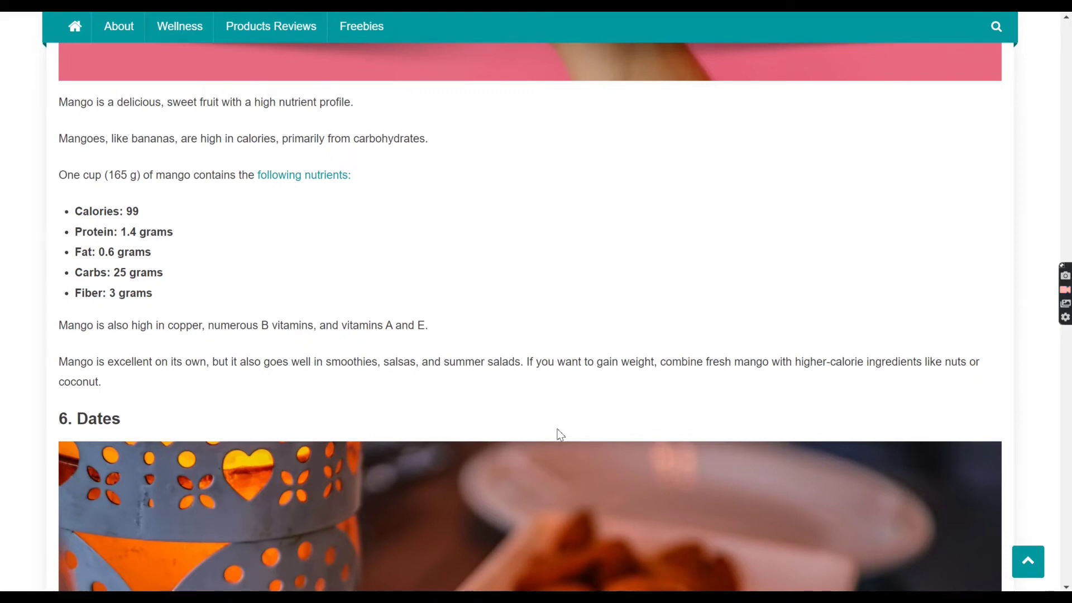
{"action": "scroll", "coordinate": [560, 434], "scroll_direction": "down", "scroll_amount": 1}
{"action": "scroll", "coordinate": [560, 433], "scroll_direction": "down", "scroll_amount": 3}
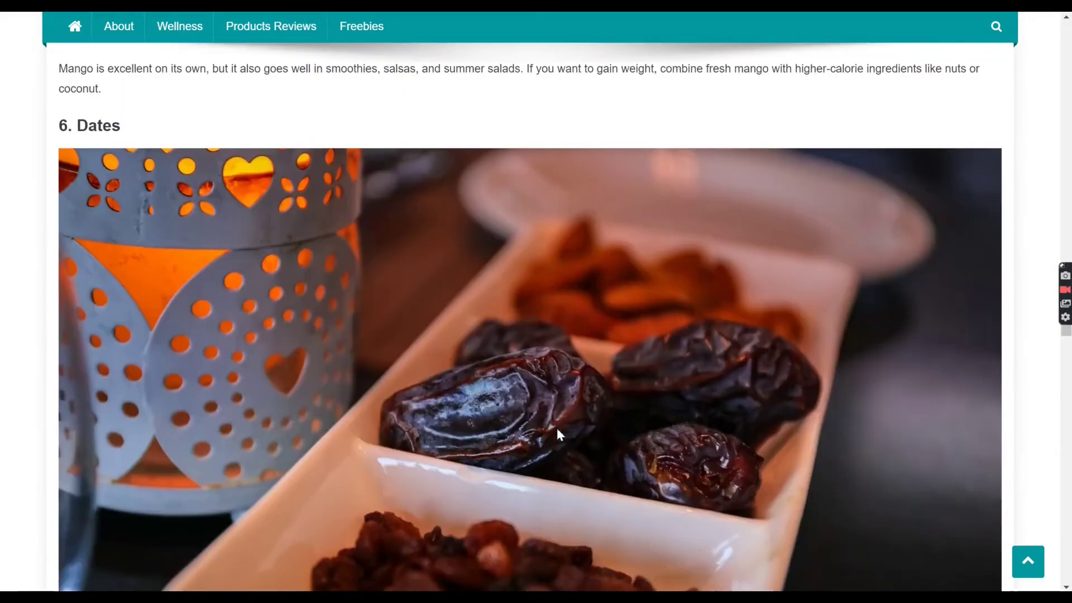
{"action": "scroll", "coordinate": [557, 428], "scroll_direction": "down", "scroll_amount": 2}
{"action": "scroll", "coordinate": [557, 429], "scroll_direction": "down", "scroll_amount": 3}
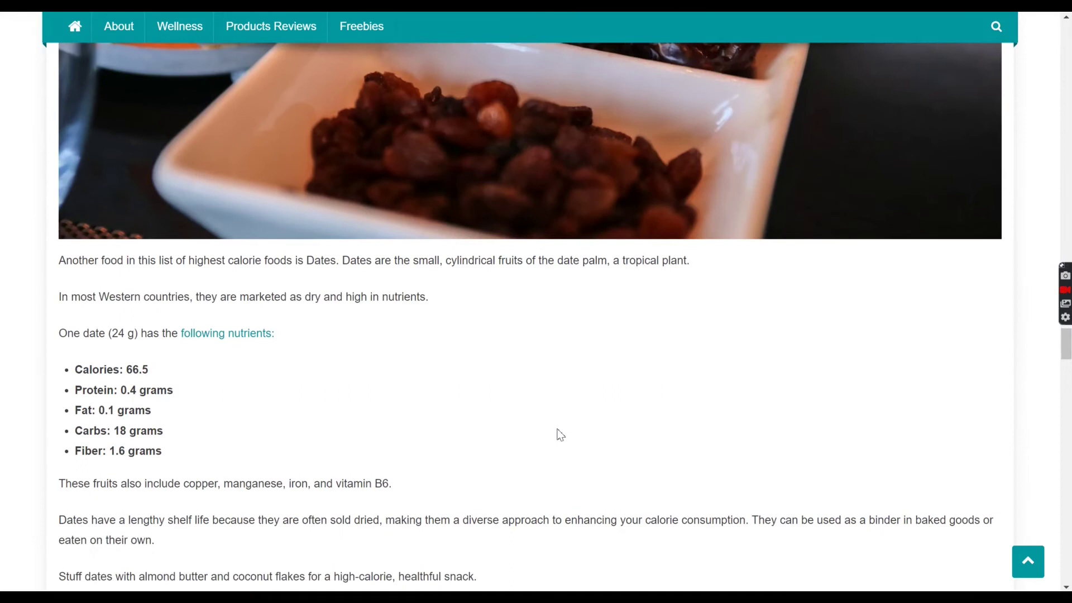
{"action": "scroll", "coordinate": [559, 434], "scroll_direction": "down", "scroll_amount": 1}
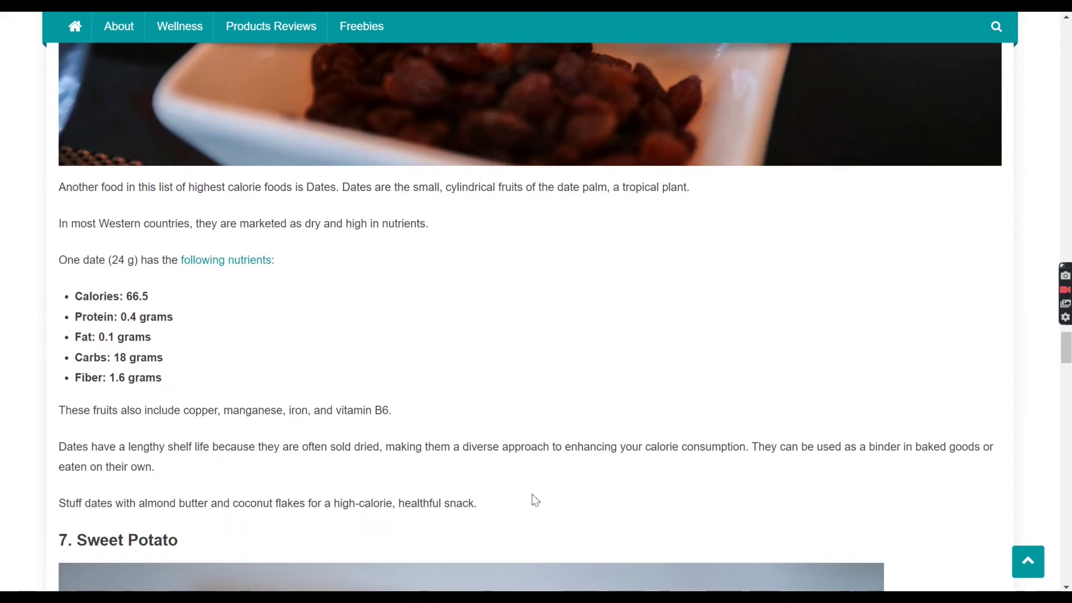
{"action": "scroll", "coordinate": [536, 499], "scroll_direction": "down", "scroll_amount": 2}
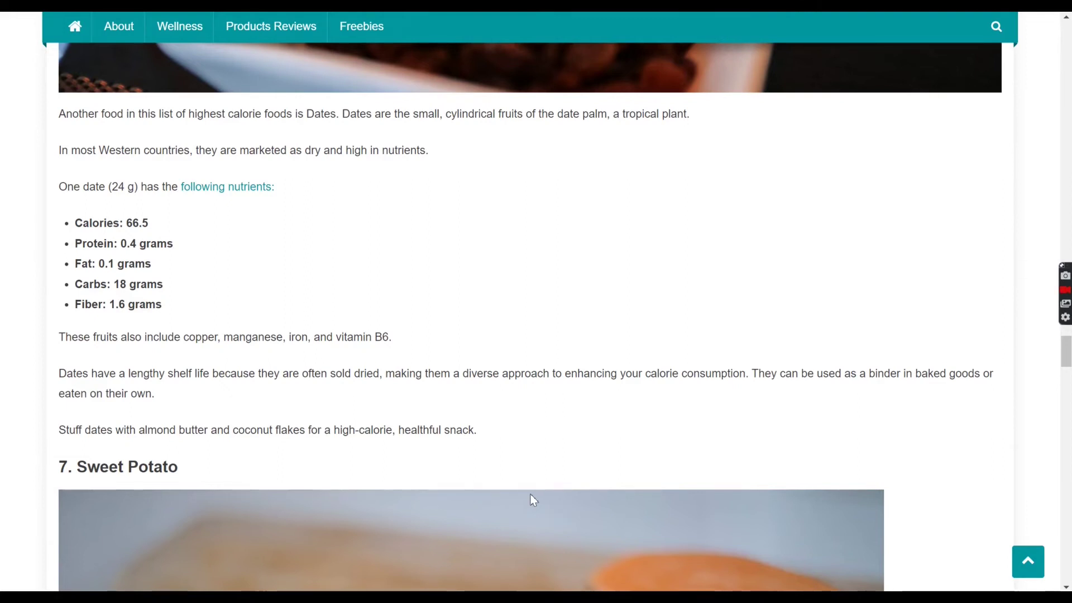
{"action": "scroll", "coordinate": [528, 494], "scroll_direction": "down", "scroll_amount": 2}
{"action": "scroll", "coordinate": [530, 493], "scroll_direction": "down", "scroll_amount": 1}
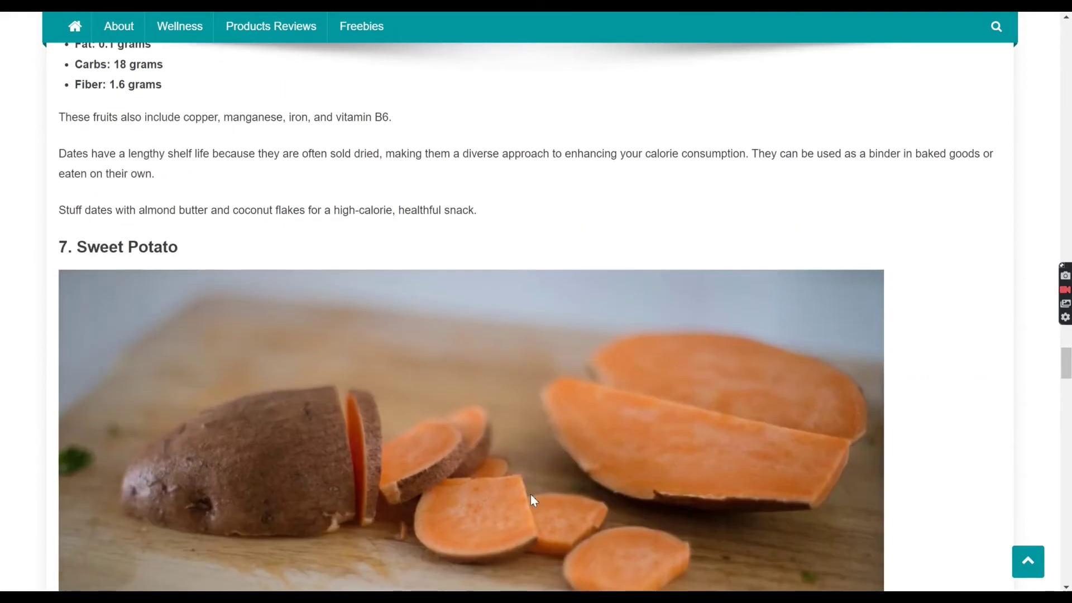
{"action": "scroll", "coordinate": [530, 494], "scroll_direction": "down", "scroll_amount": 2}
{"action": "scroll", "coordinate": [532, 494], "scroll_direction": "down", "scroll_amount": 3}
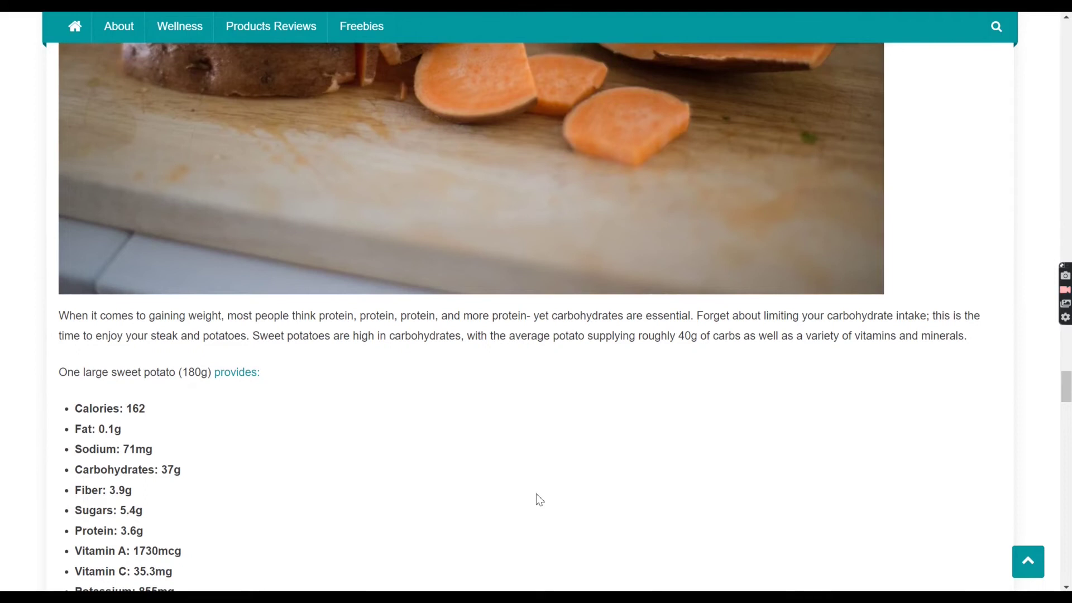
{"action": "scroll", "coordinate": [532, 492], "scroll_direction": "down", "scroll_amount": 2}
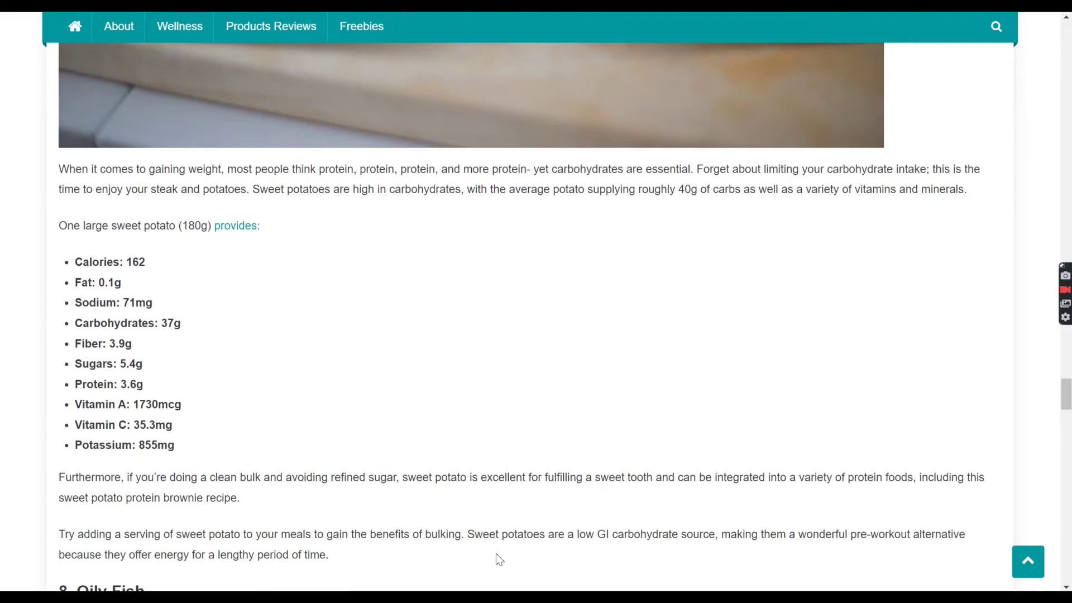
{"action": "scroll", "coordinate": [496, 554], "scroll_direction": "down", "scroll_amount": 2}
{"action": "scroll", "coordinate": [496, 554], "scroll_direction": "down", "scroll_amount": 3}
{"action": "scroll", "coordinate": [497, 554], "scroll_direction": "down", "scroll_amount": 2}
{"action": "scroll", "coordinate": [495, 553], "scroll_direction": "down", "scroll_amount": 2}
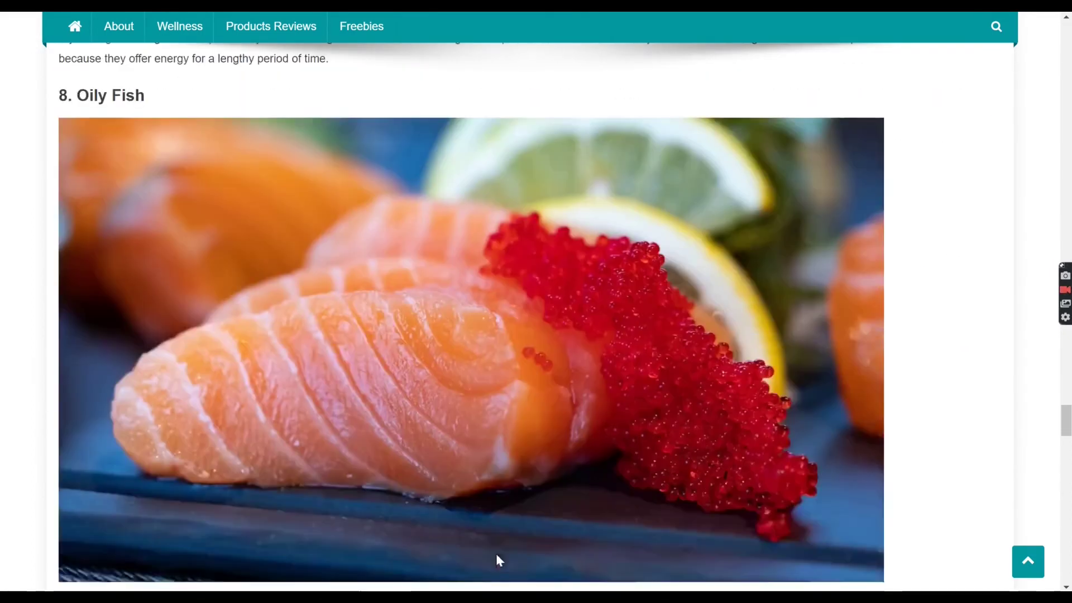
{"action": "scroll", "coordinate": [496, 554], "scroll_direction": "down", "scroll_amount": 2}
{"action": "scroll", "coordinate": [496, 554], "scroll_direction": "down", "scroll_amount": 2}
{"action": "scroll", "coordinate": [497, 553], "scroll_direction": "down", "scroll_amount": 2}
{"action": "scroll", "coordinate": [497, 553], "scroll_direction": "down", "scroll_amount": 2}
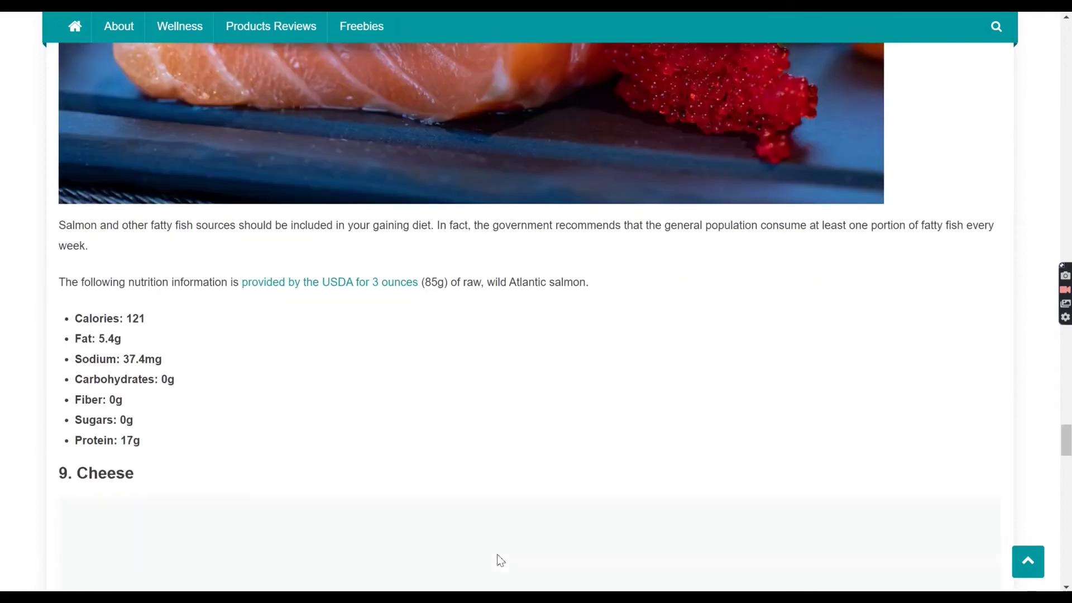
{"action": "scroll", "coordinate": [496, 554], "scroll_direction": "down", "scroll_amount": 1}
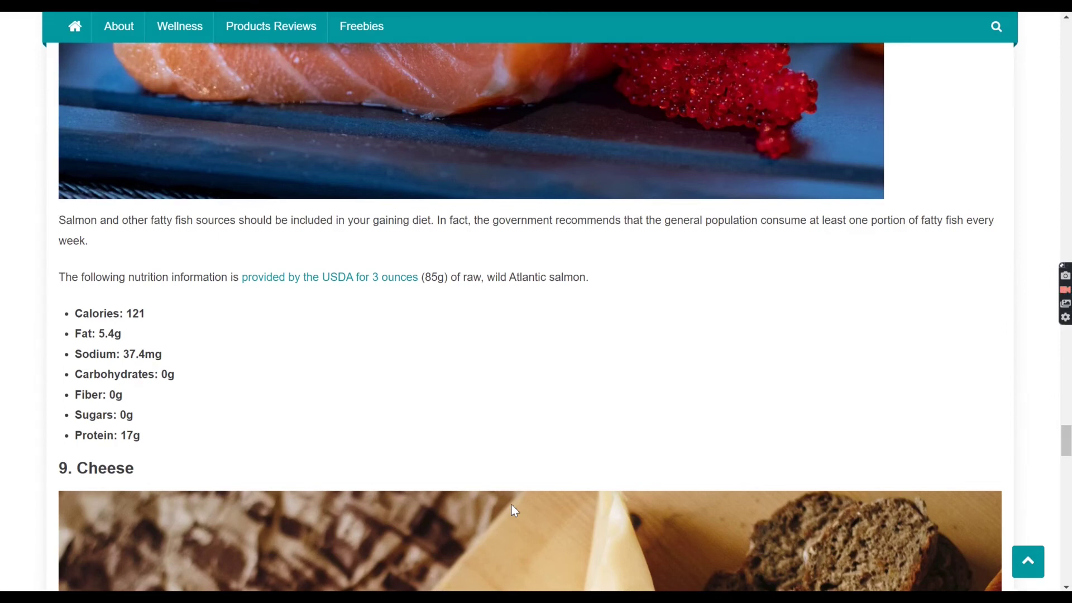
{"action": "scroll", "coordinate": [514, 511], "scroll_direction": "down", "scroll_amount": 3}
{"action": "scroll", "coordinate": [513, 509], "scroll_direction": "down", "scroll_amount": 3}
{"action": "scroll", "coordinate": [514, 510], "scroll_direction": "down", "scroll_amount": 2}
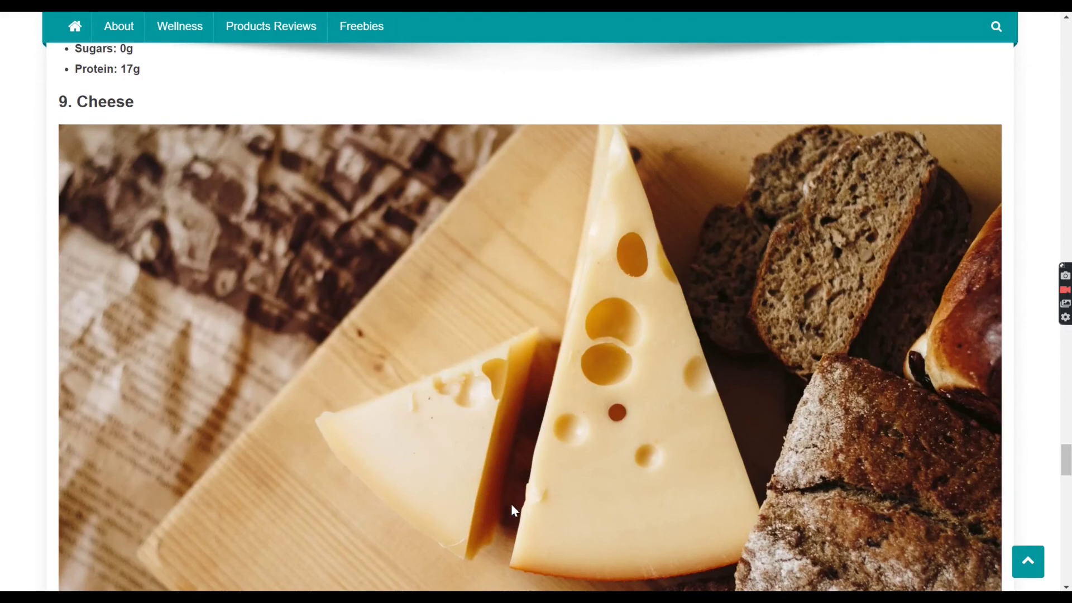
{"action": "scroll", "coordinate": [513, 510], "scroll_direction": "down", "scroll_amount": 3}
{"action": "scroll", "coordinate": [514, 511], "scroll_direction": "down", "scroll_amount": 3}
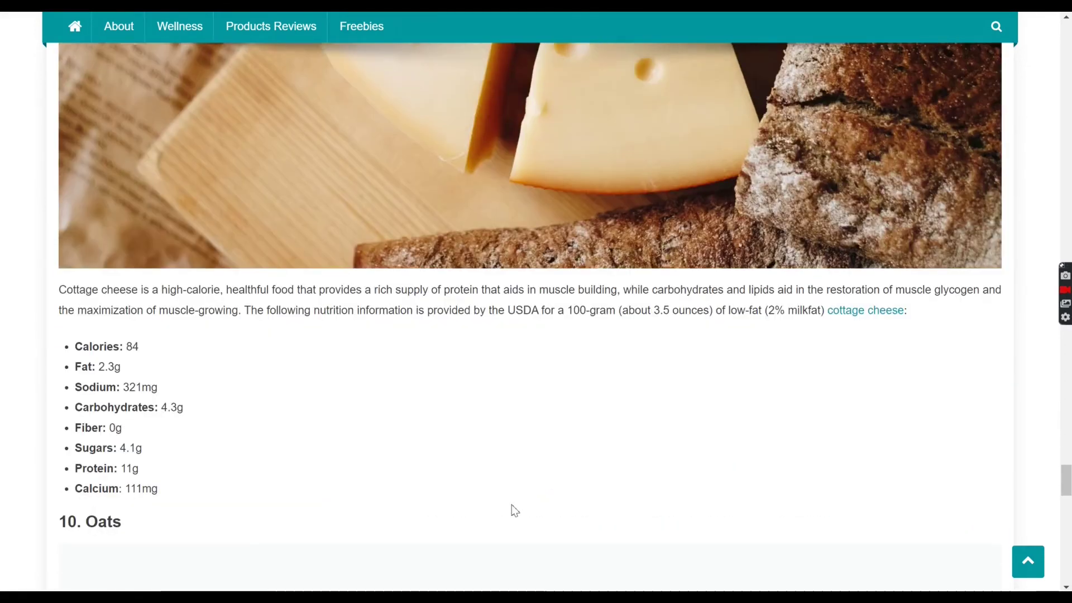
{"action": "scroll", "coordinate": [514, 510], "scroll_direction": "down", "scroll_amount": 1}
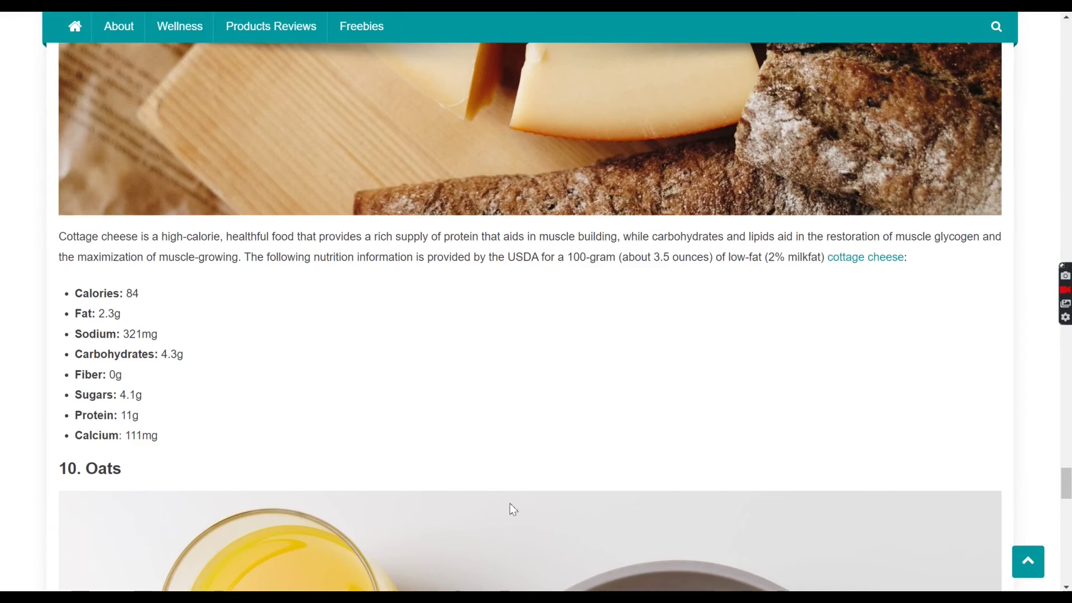
{"action": "scroll", "coordinate": [514, 510], "scroll_direction": "down", "scroll_amount": 2}
{"action": "scroll", "coordinate": [514, 510], "scroll_direction": "down", "scroll_amount": 2}
{"action": "scroll", "coordinate": [515, 510], "scroll_direction": "down", "scroll_amount": 2}
{"action": "scroll", "coordinate": [511, 508], "scroll_direction": "down", "scroll_amount": 3}
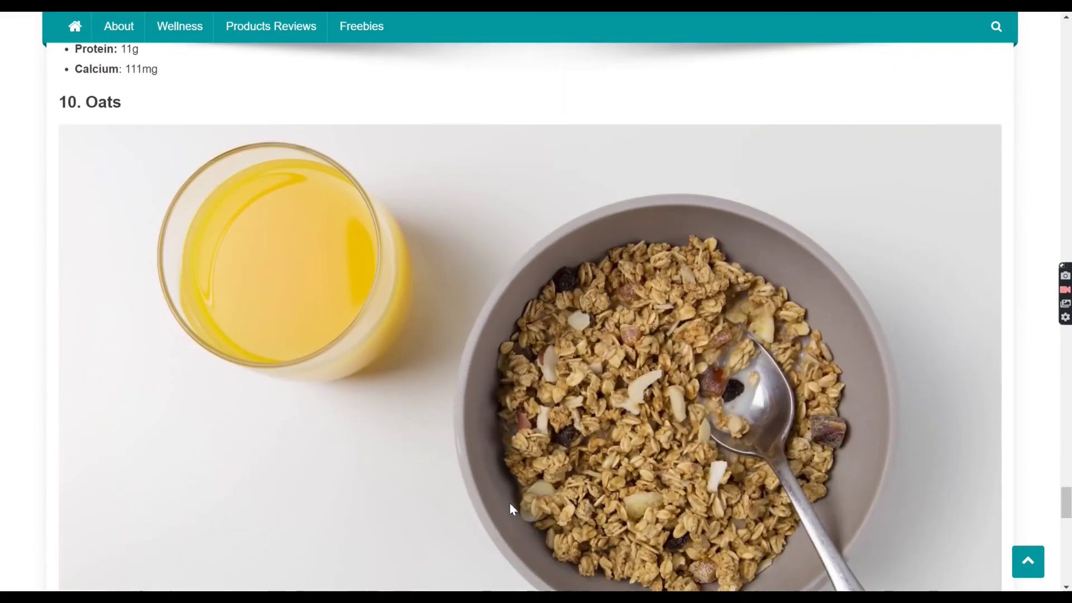
{"action": "scroll", "coordinate": [511, 509], "scroll_direction": "down", "scroll_amount": 3}
{"action": "scroll", "coordinate": [511, 509], "scroll_direction": "down", "scroll_amount": 4}
{"action": "scroll", "coordinate": [513, 508], "scroll_direction": "down", "scroll_amount": 2}
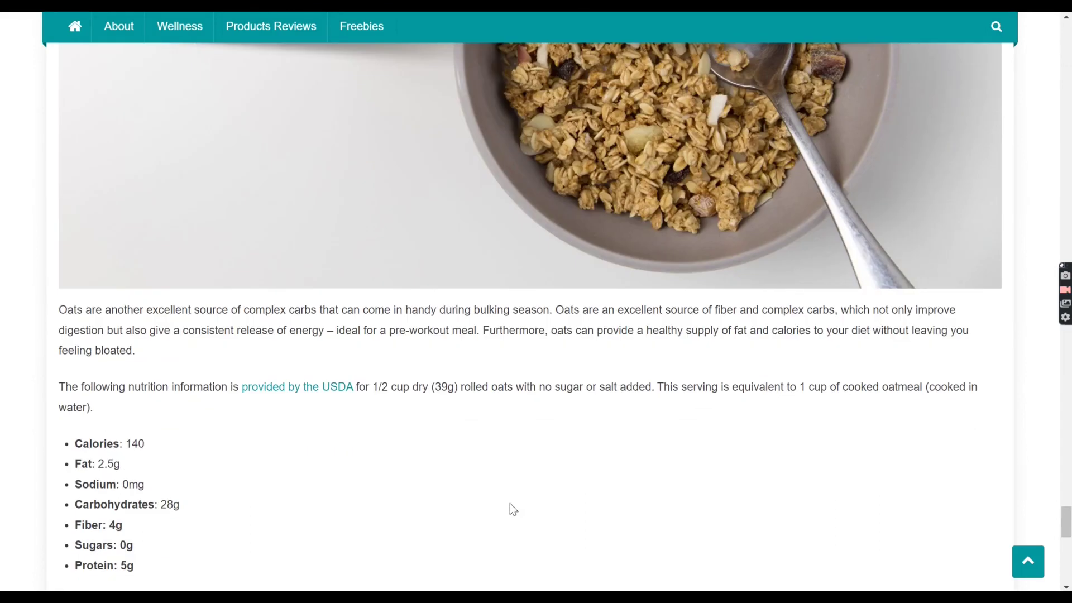
{"action": "scroll", "coordinate": [513, 509], "scroll_direction": "down", "scroll_amount": 2}
{"action": "scroll", "coordinate": [512, 508], "scroll_direction": "down", "scroll_amount": 1}
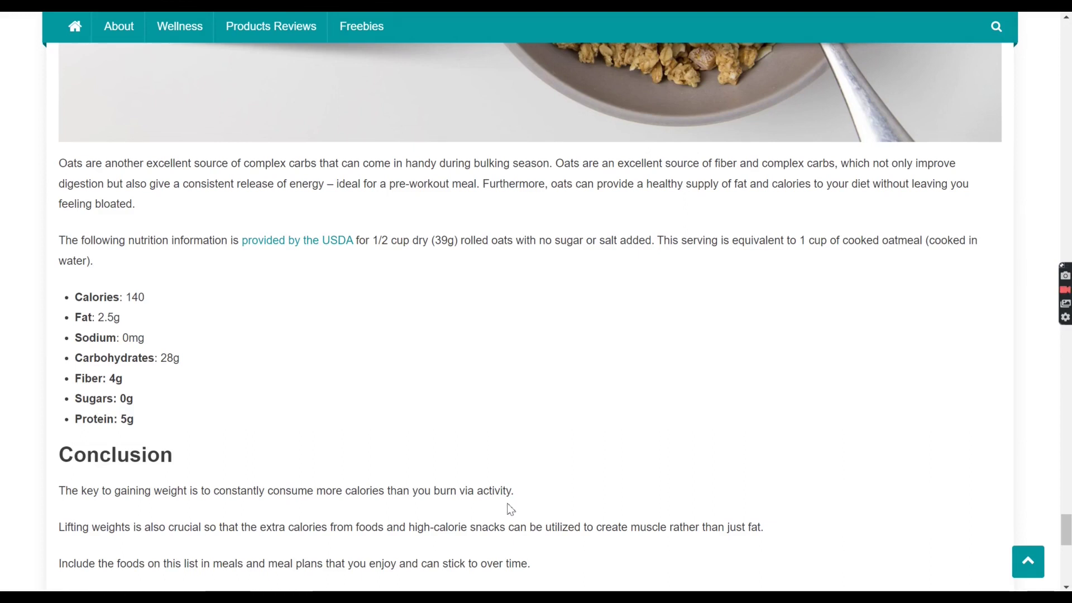
{"action": "scroll", "coordinate": [507, 507], "scroll_direction": "down", "scroll_amount": 2}
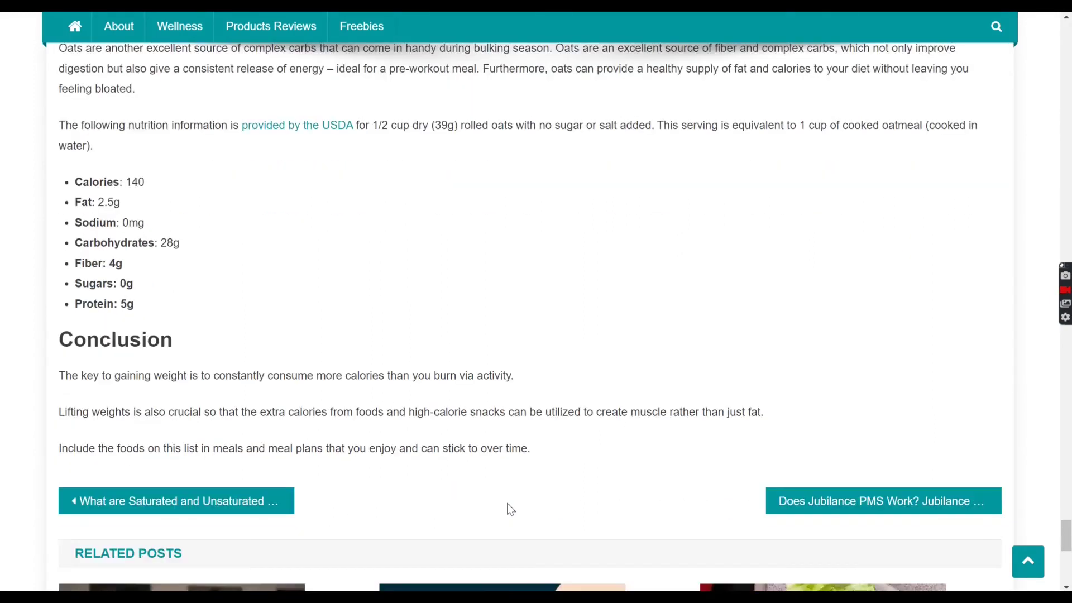
{"action": "scroll", "coordinate": [507, 508], "scroll_direction": "down", "scroll_amount": 2}
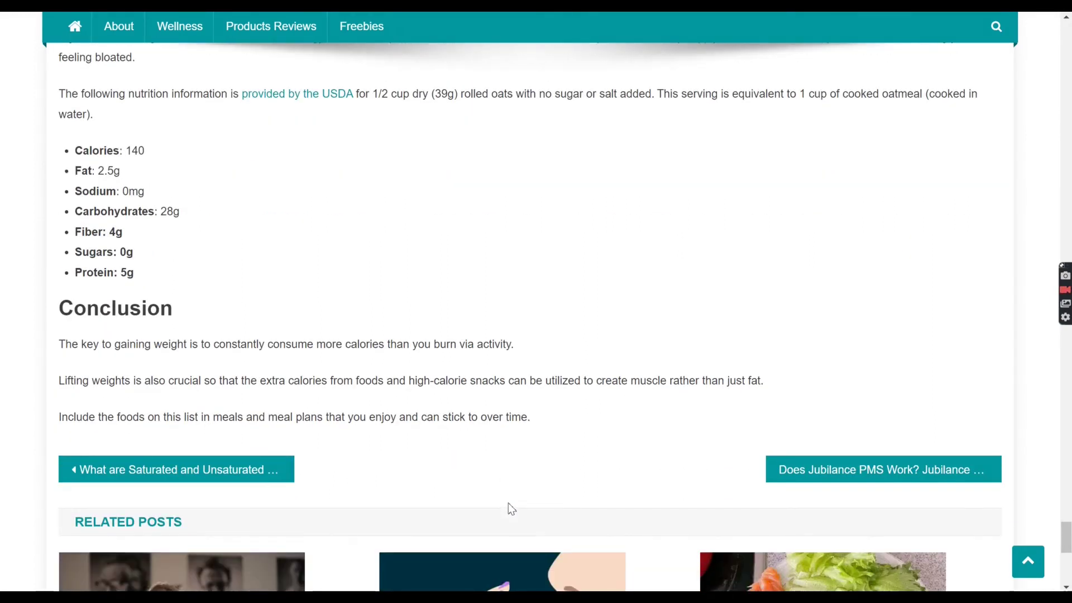